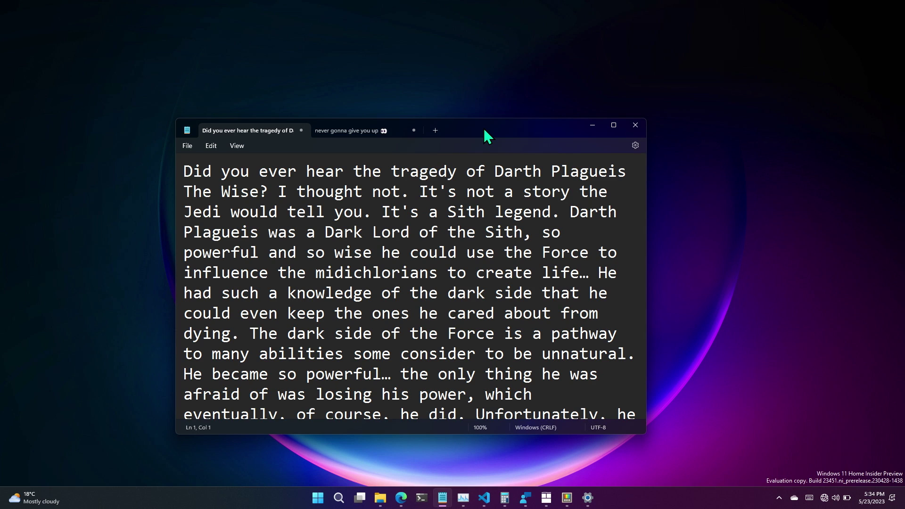
key(super+Right)
key(super+Up)
key(super+Left)
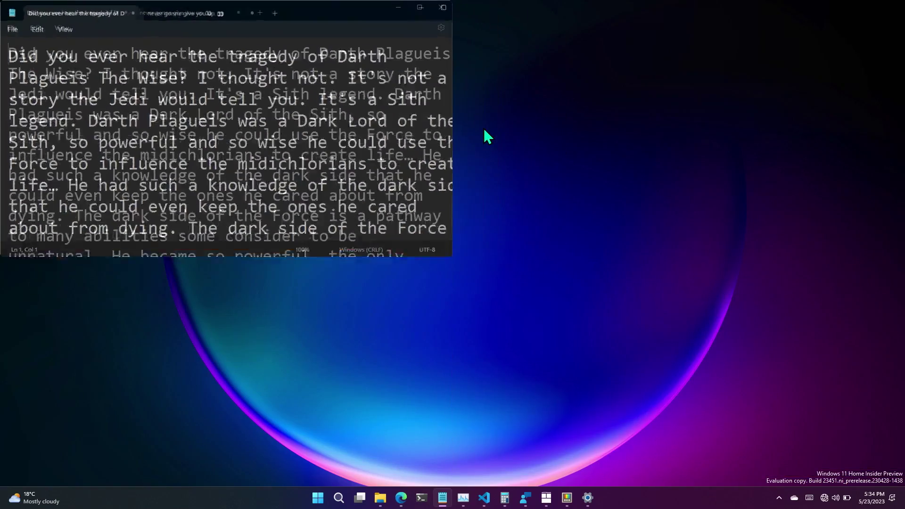
key(super+Down)
key(super+Up)
key(super+Down)
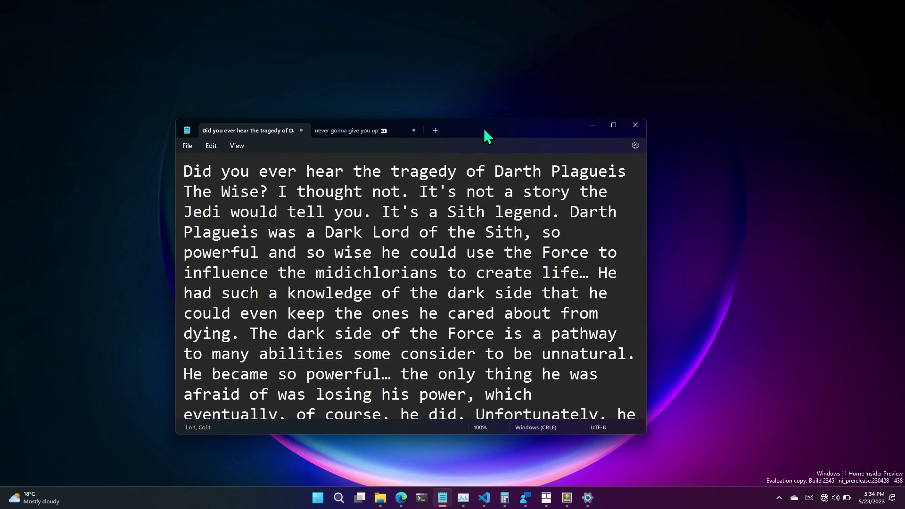
key(super+v)
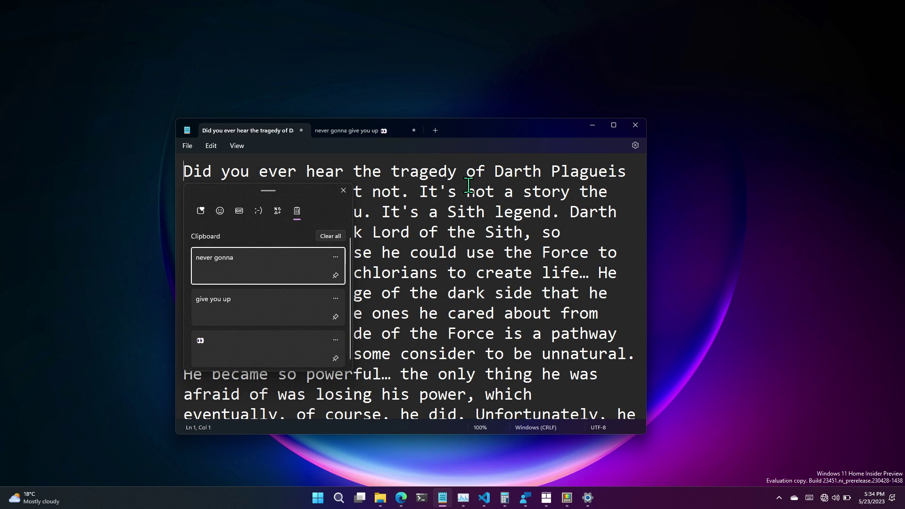
key(Escape)
key(super+shift+s)
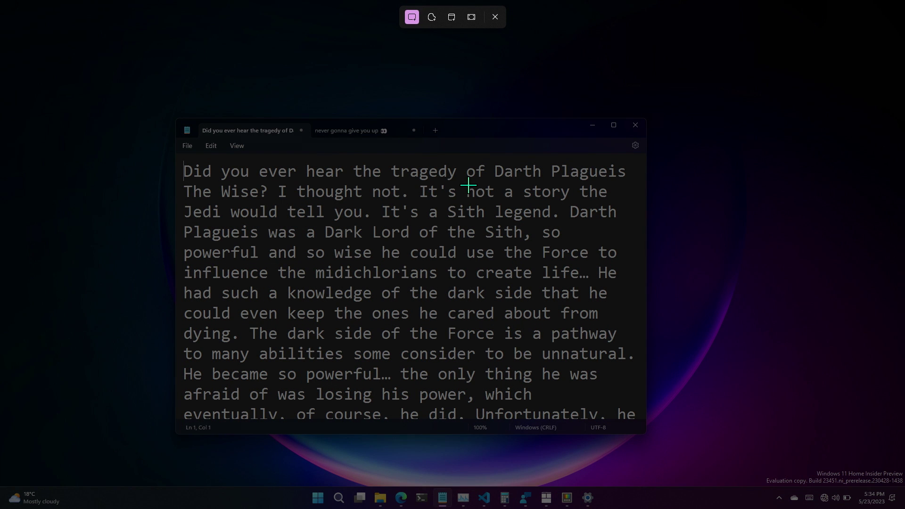
key(Escape)
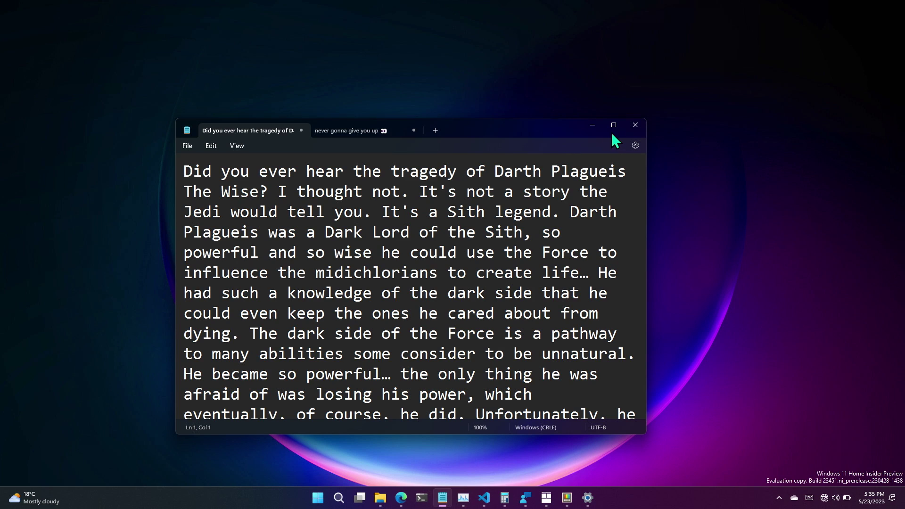
Step: Drag the Notepad window up to the screen's top edge to reveal the snap bar
mouse_move(614, 125)
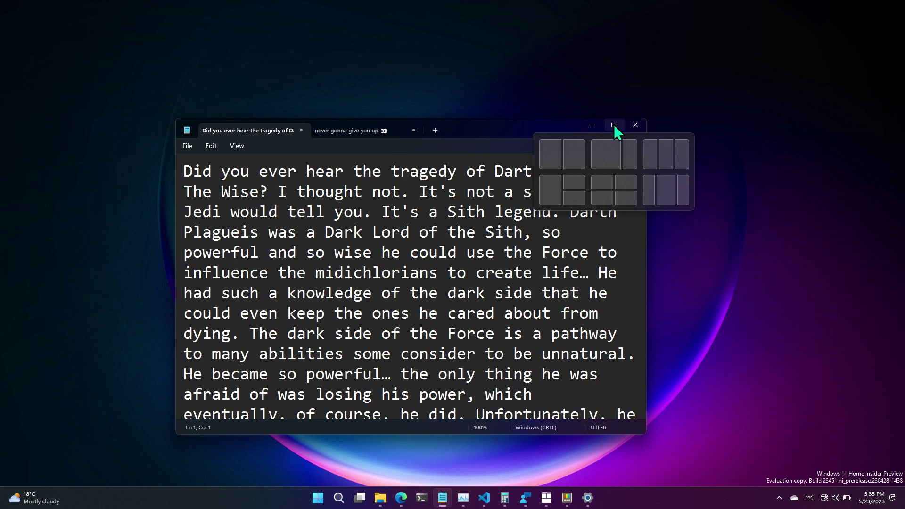
drag(460, 128, 454, 103)
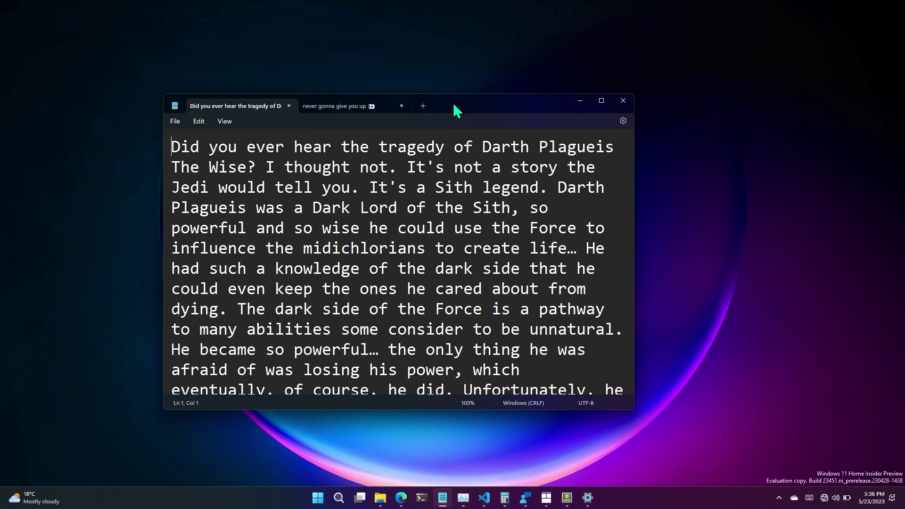
Step: Flip Notepad between the top and bottom halves, then snap it into the top-left quarter
key(super+Up)
key(super+Down)
key(super+Up)
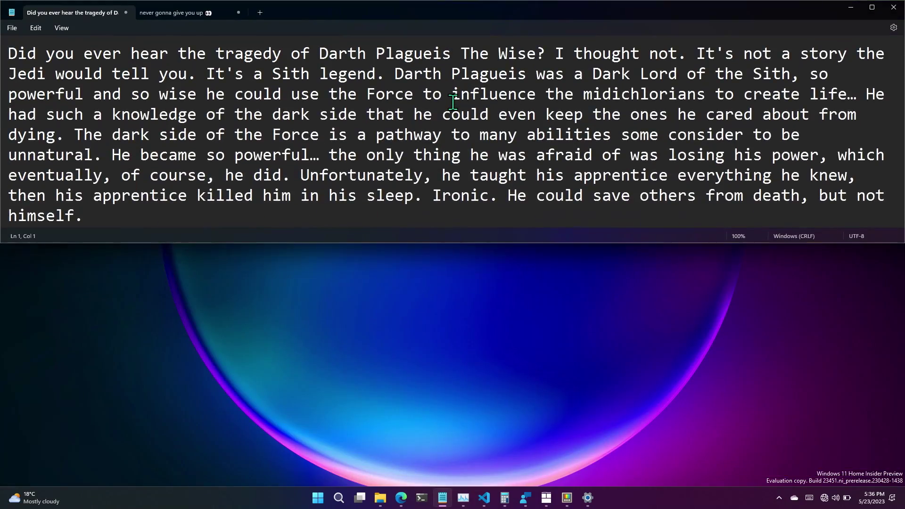
key(super+Down)
key(super+Up)
key(super+Down)
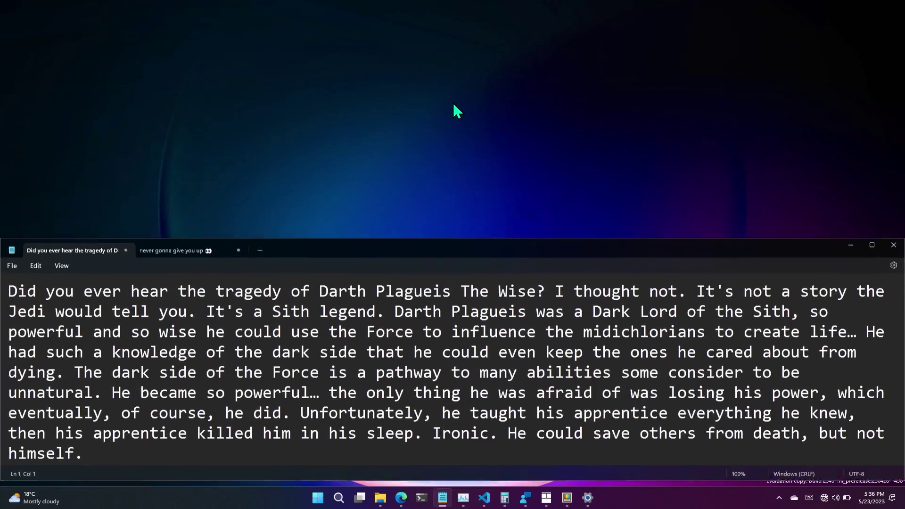
key(super+Up)
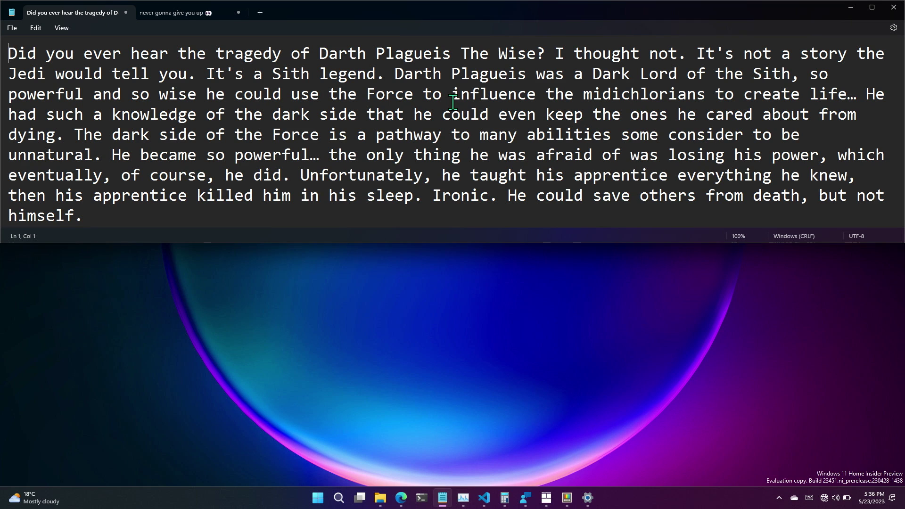
key(super+Left)
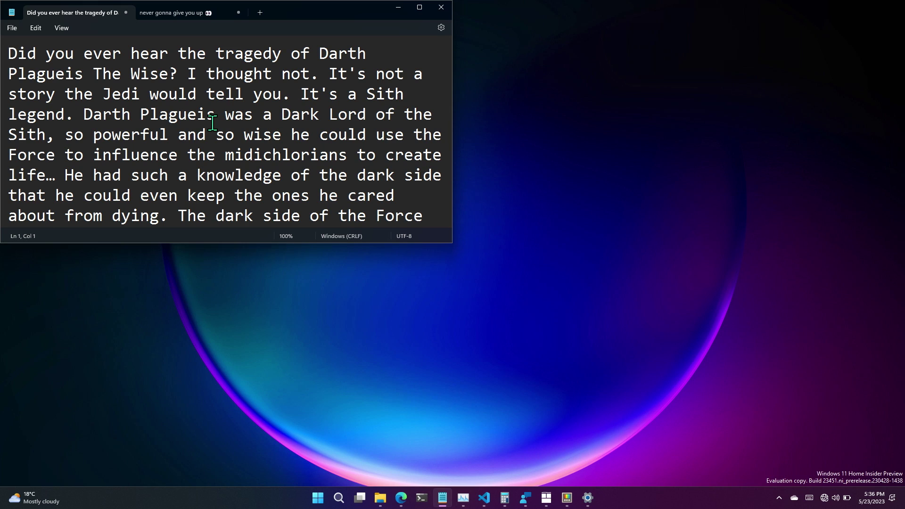
key(super+v)
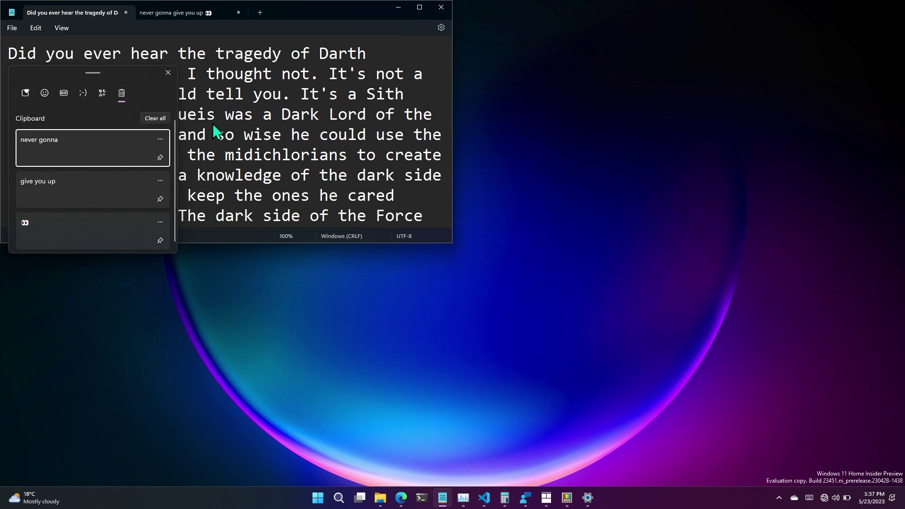
click(158, 141)
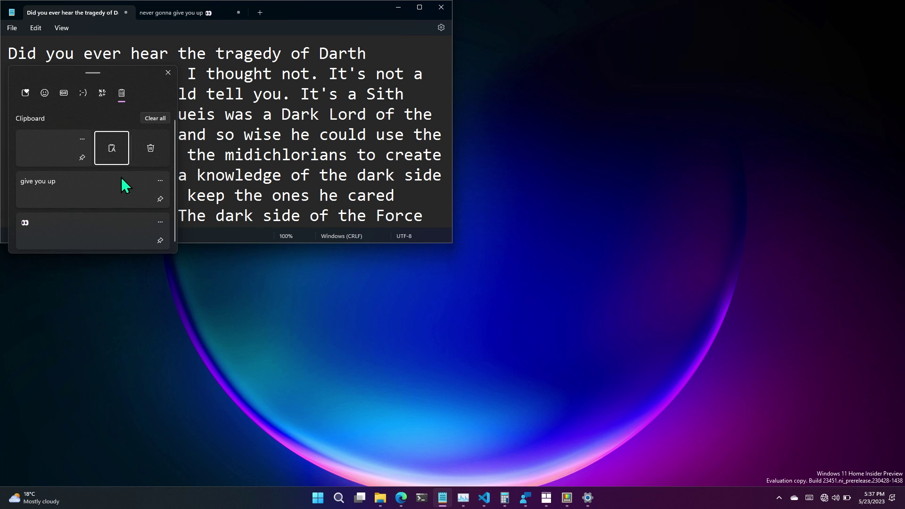
key(Escape)
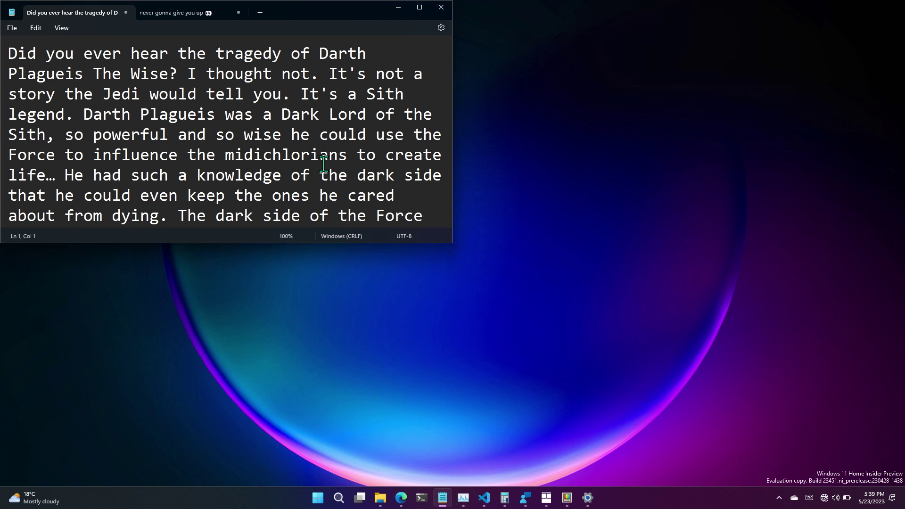
Step: Search the Start menu for 'snip', then dismiss the search
key(super)
text(snip)
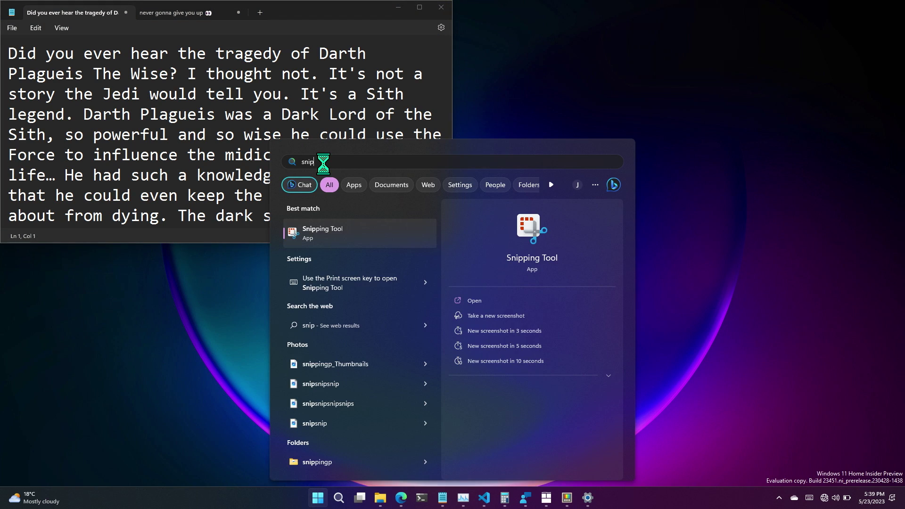
key(Return)
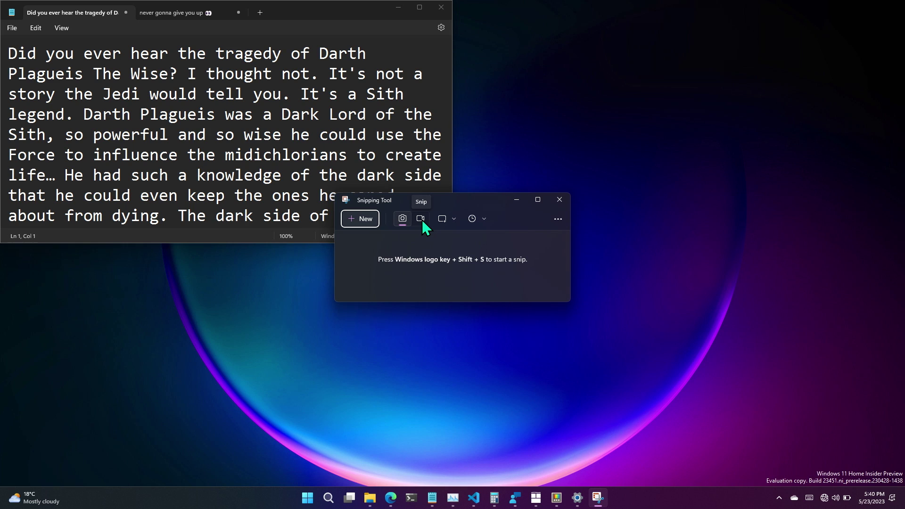
Step: In Settings, go to Accessibility and open its Keyboard page
key(alt+Tab)
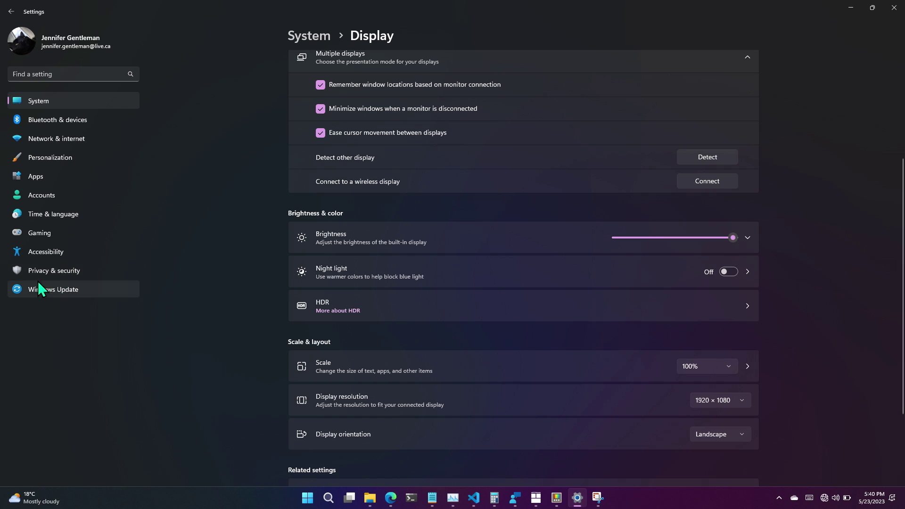
click(50, 251)
scroll(363, 238, down, 3)
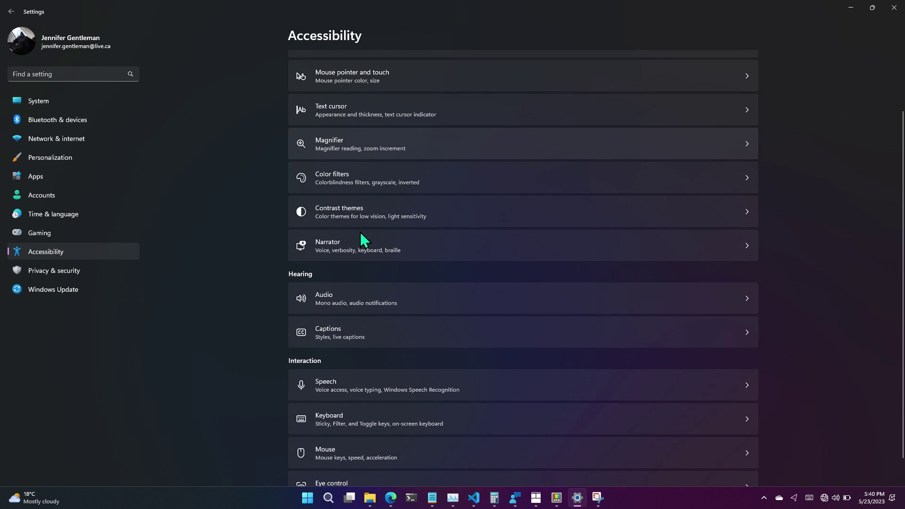
scroll(360, 232, down, 1)
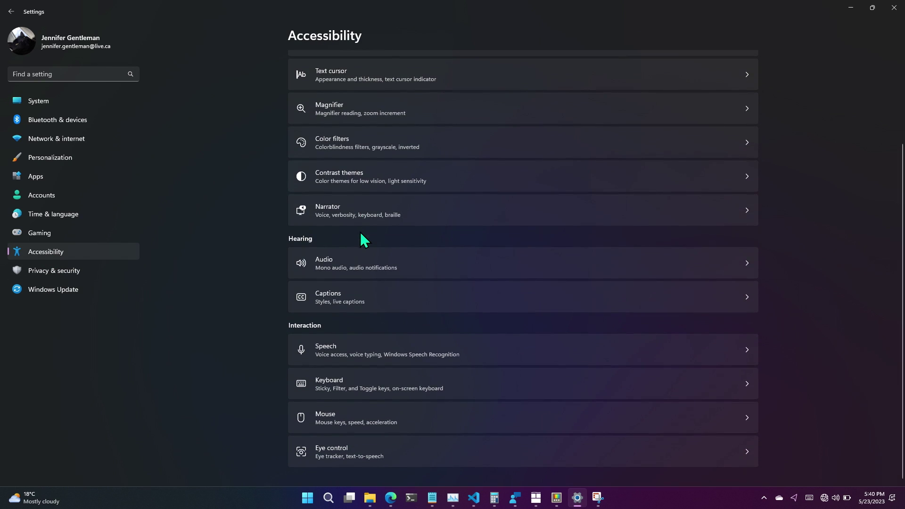
click(371, 378)
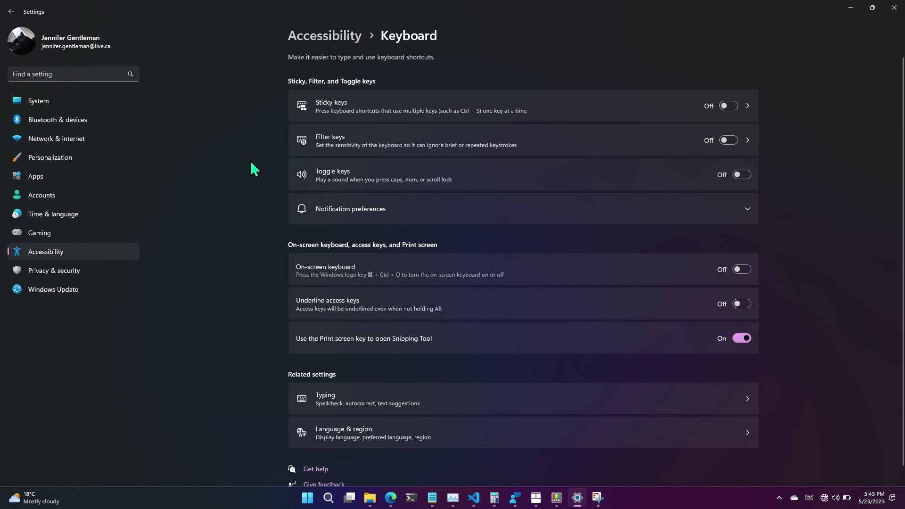
Step: Return to Accessibility, view Mouse pointer and touch, then minimize Settings
click(337, 38)
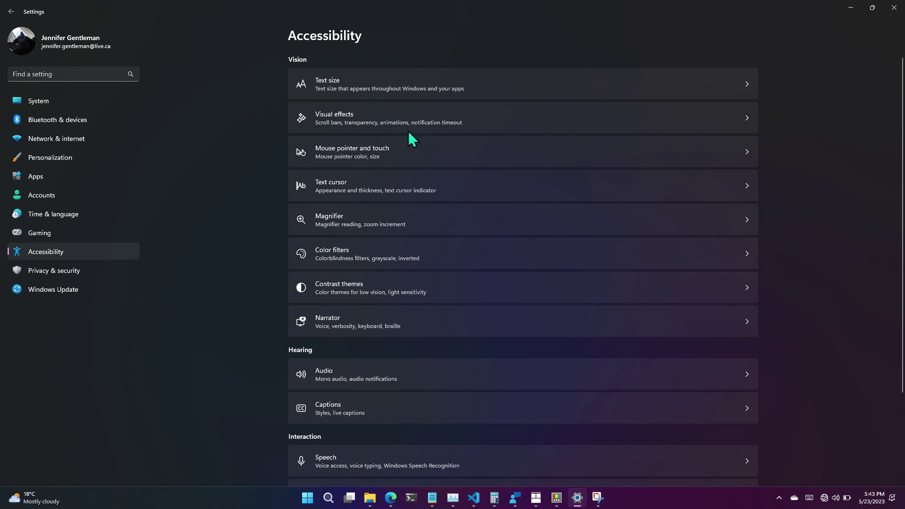
click(404, 160)
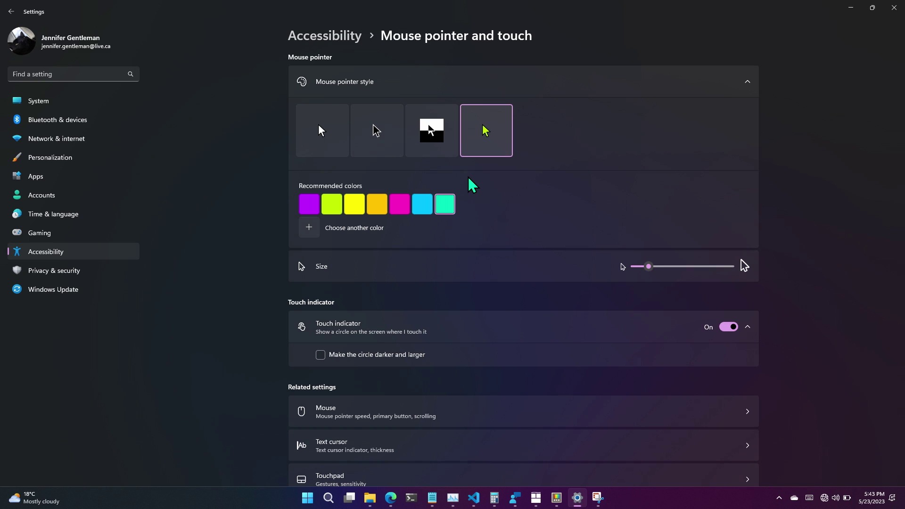
click(850, 10)
Step: Bring the Notepad window with the Darth Plagueis note to the front
click(352, 7)
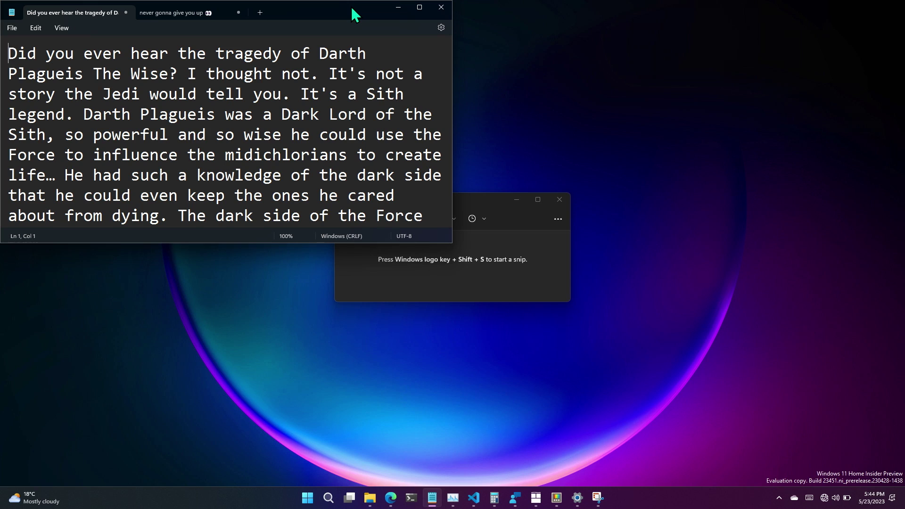
Step: Extract 'Did you ever hear the tragedy of Darth' into the second Notepad tab, replacing its line, then launch Color Picker
key(super+shift+s)
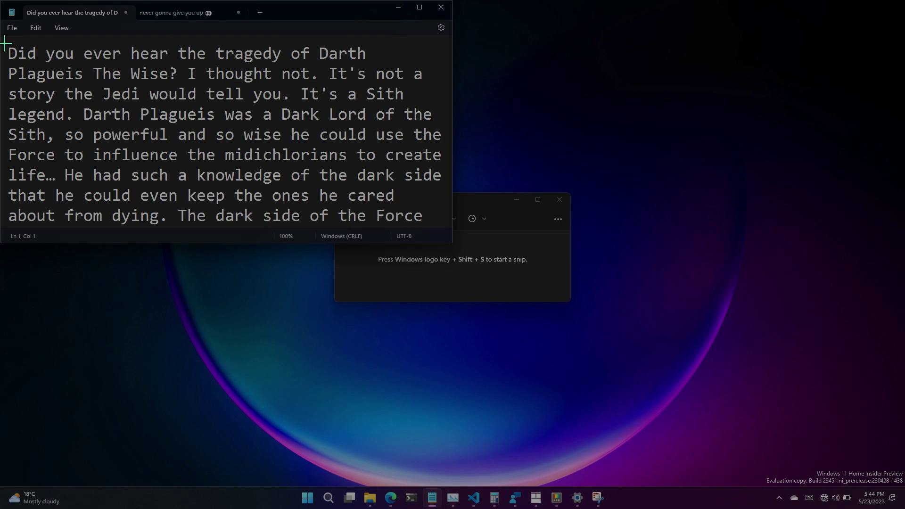
drag(1, 42, 373, 68)
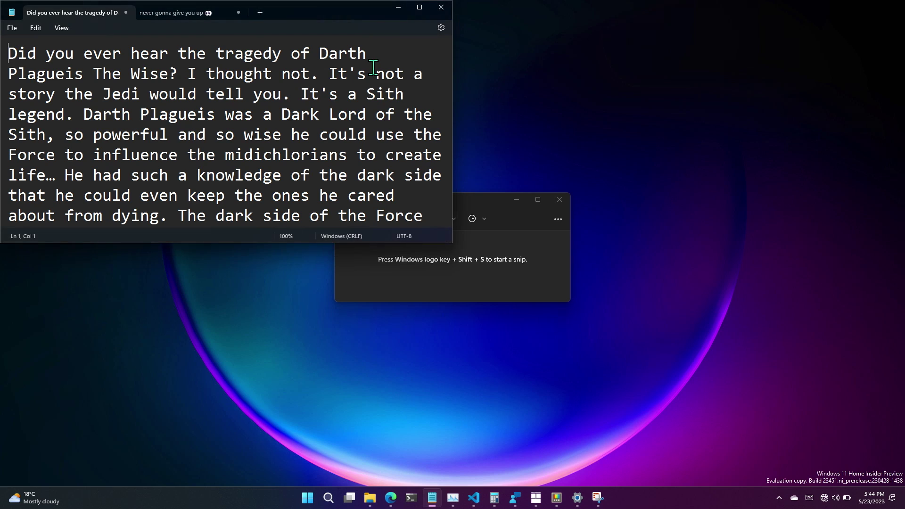
click(177, 12)
key(ctrl+a)
text(Did you ever hear the tragedy of Darth)
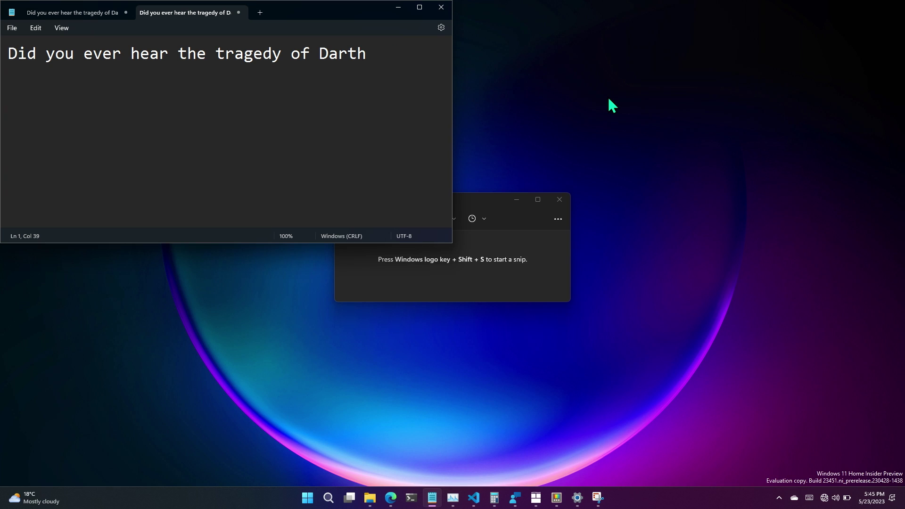
key(super+shift+c)
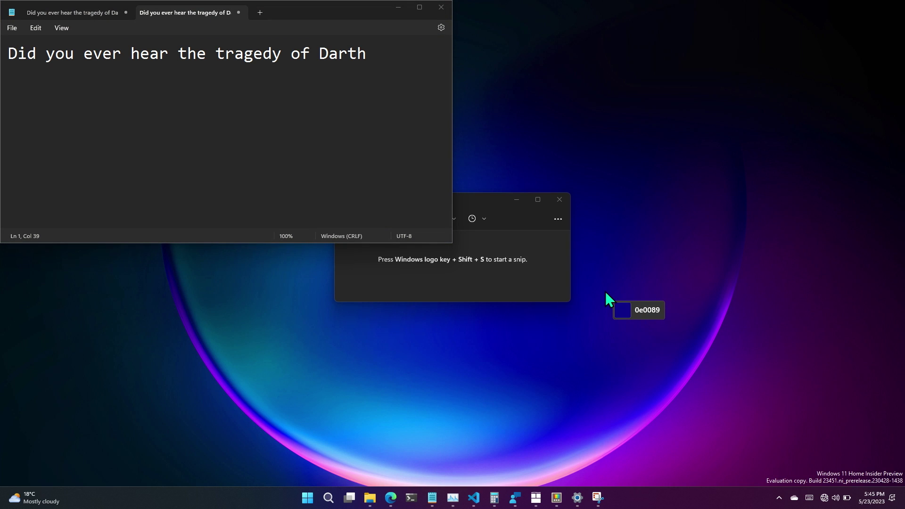
Step: Sample the wallpaper's purple 36015d, move the color editor aside and close it
click(759, 324)
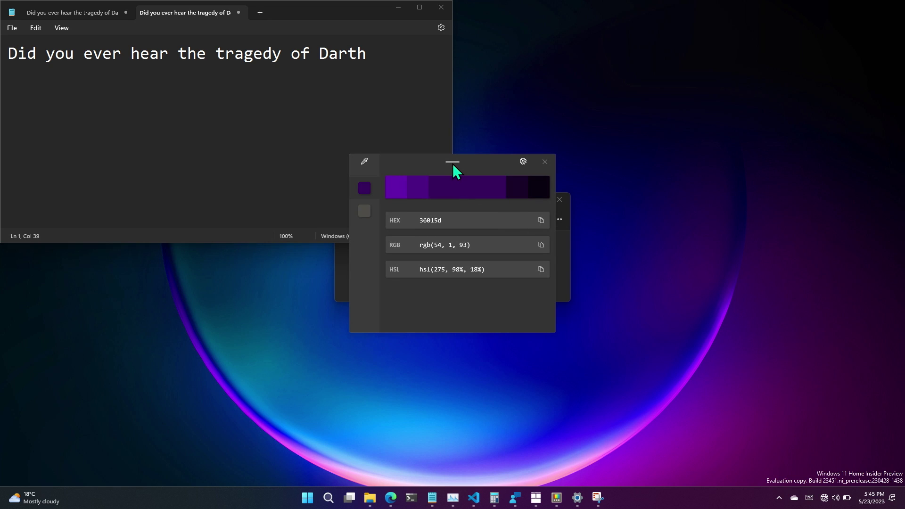
drag(452, 163, 753, 251)
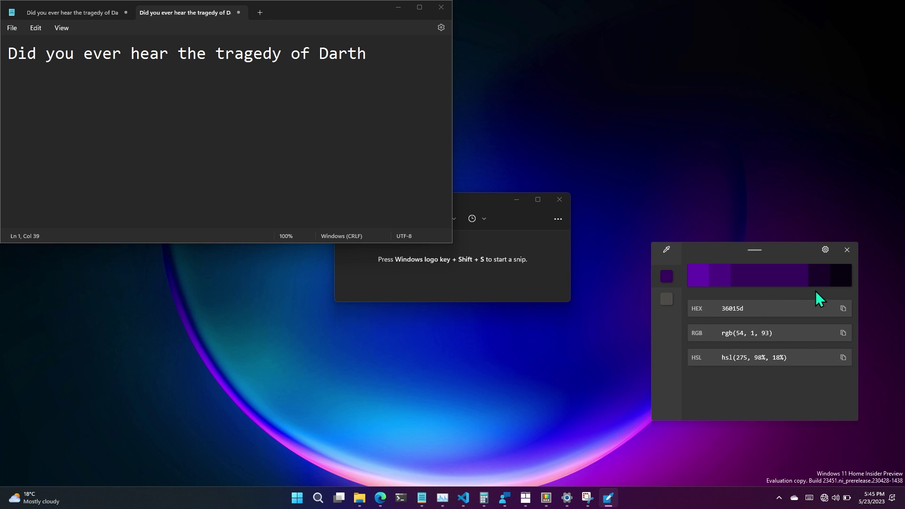
click(847, 249)
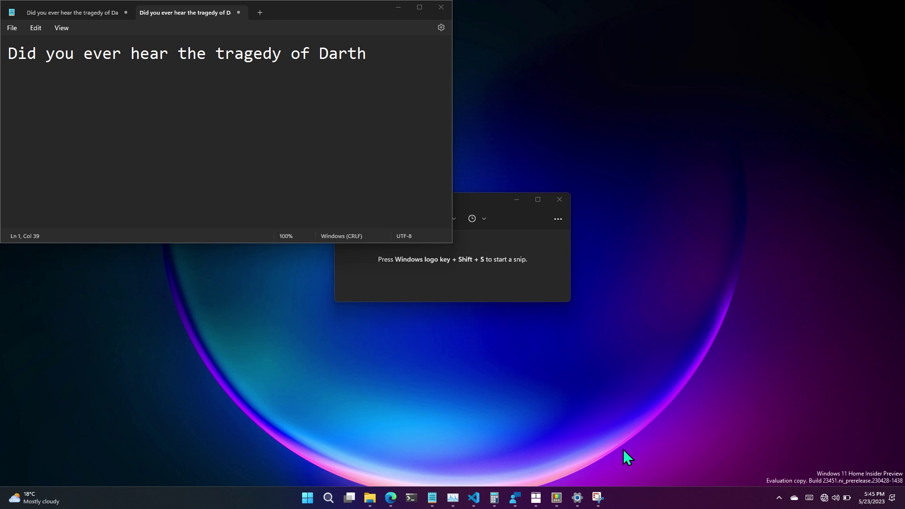
right_click(599, 498)
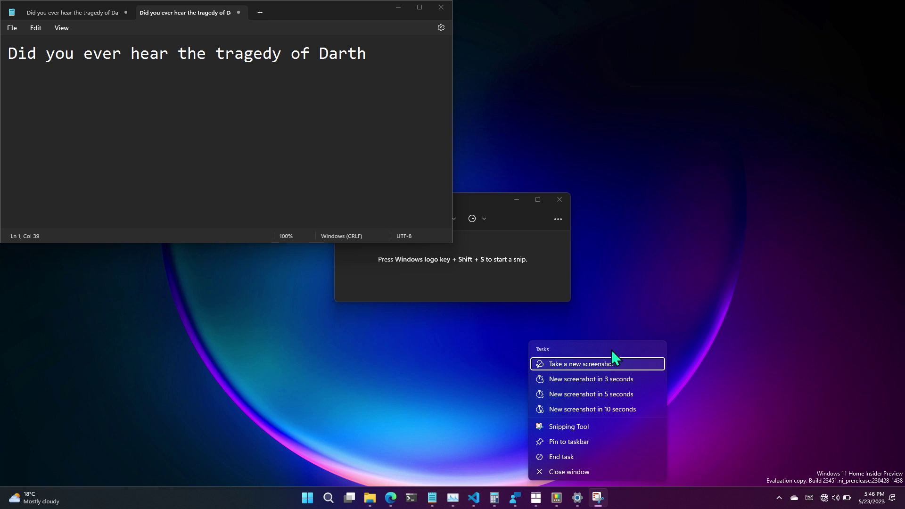
Step: Dismiss the Snipping Tool taskbar jump list
click(647, 301)
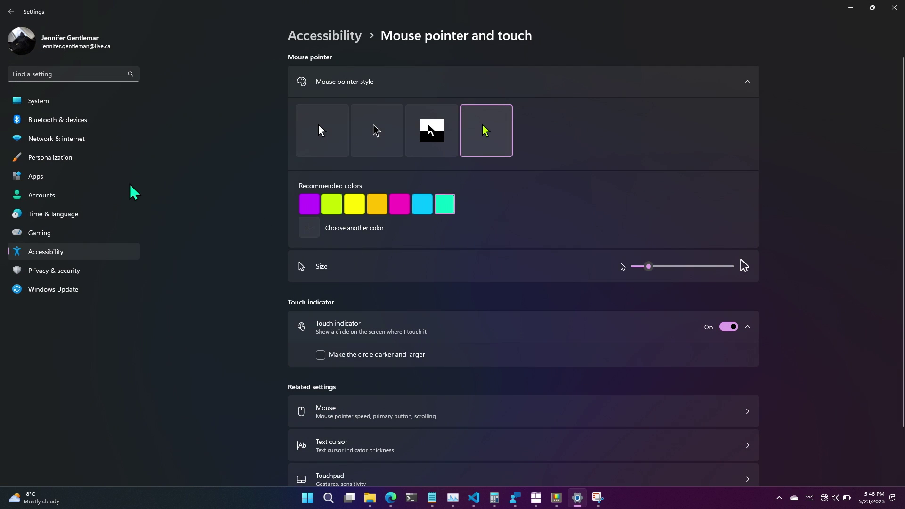
Step: Turn on 'Hide time and date in the System tray' under Time & language > Date & time
click(71, 214)
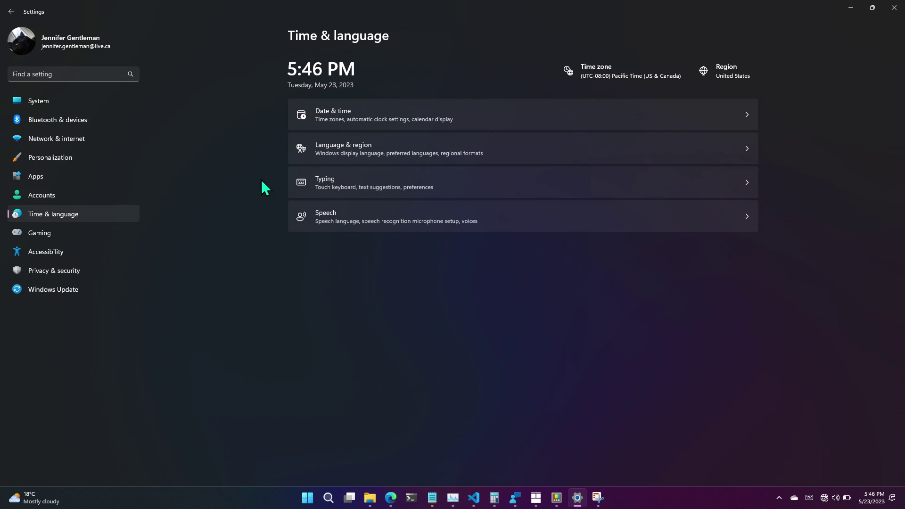
click(476, 110)
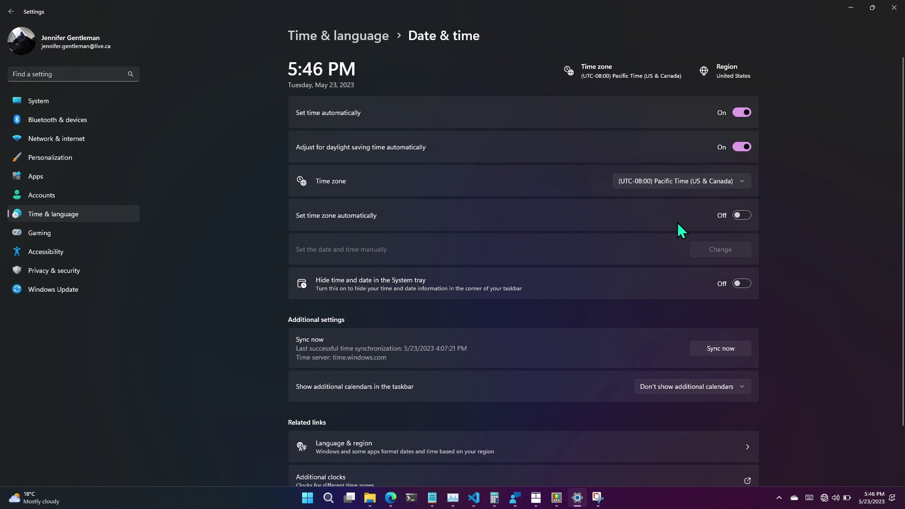
click(741, 284)
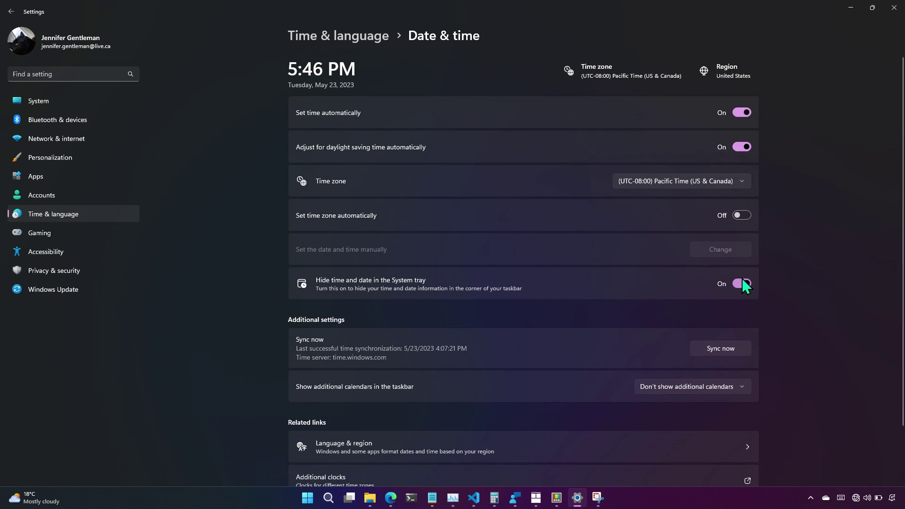